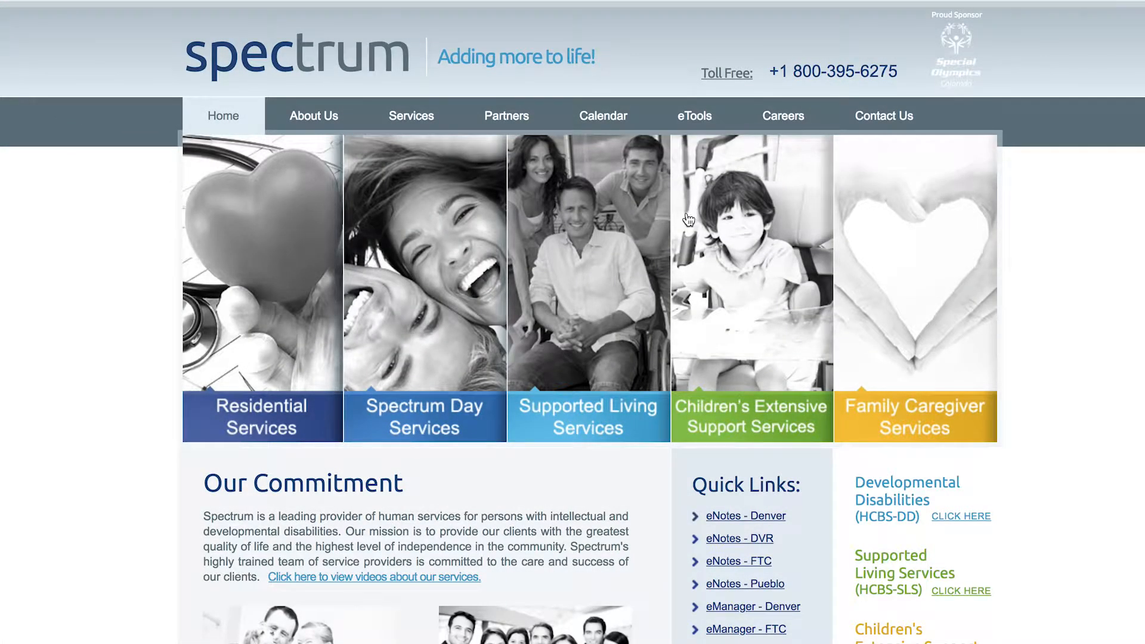
Open the Denver eTools Contact Notes form and unlock it with the access password
mouse_move(709, 123)
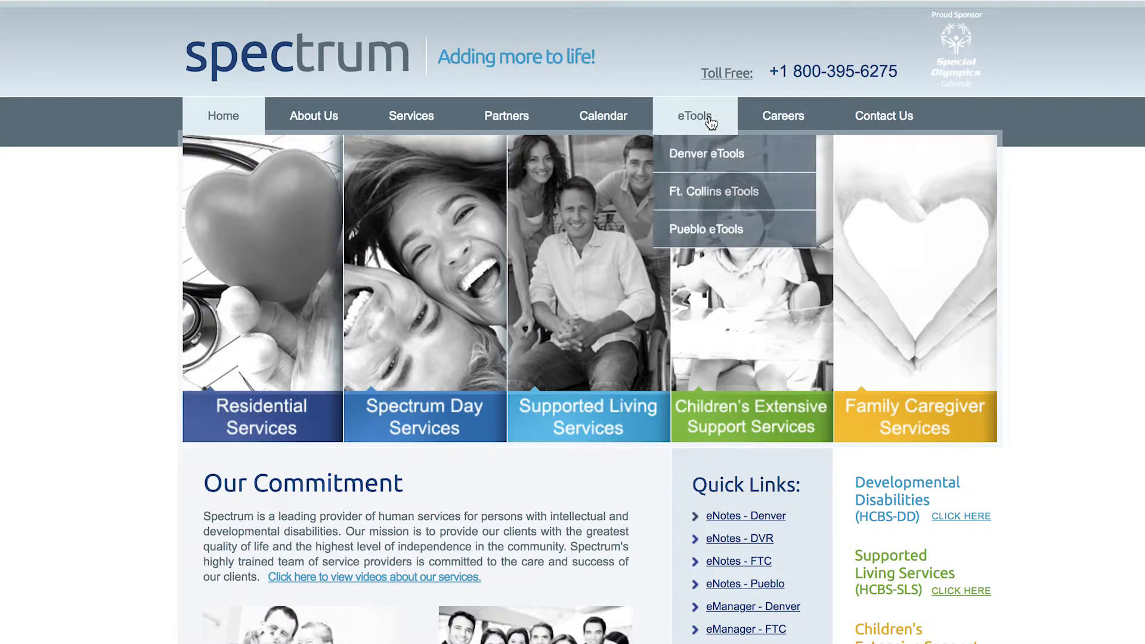
click(713, 155)
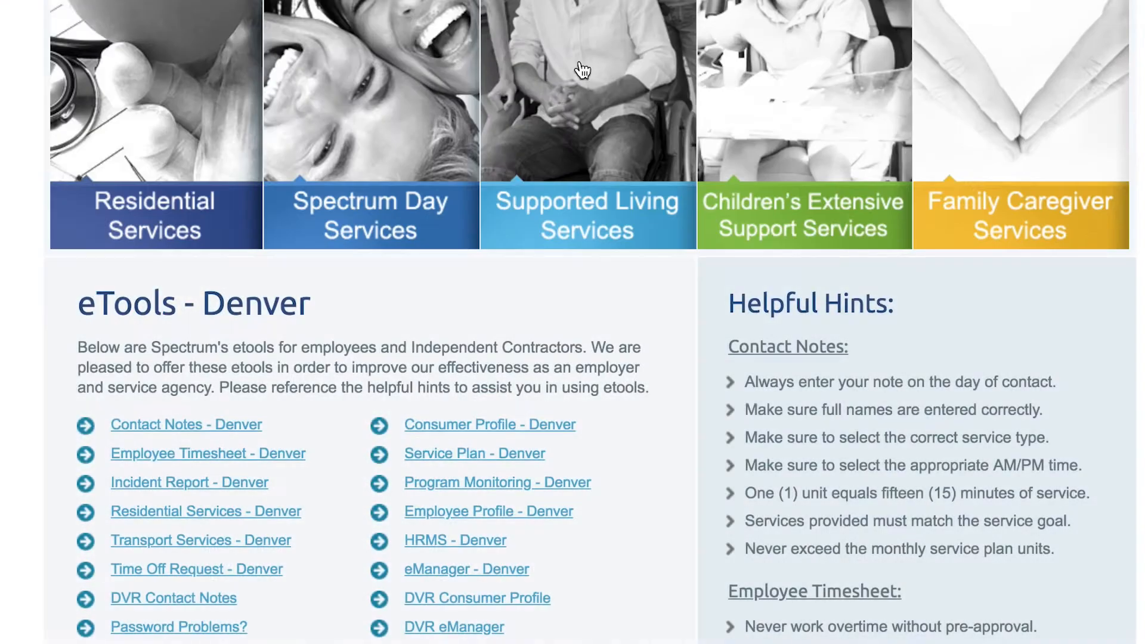
click(237, 430)
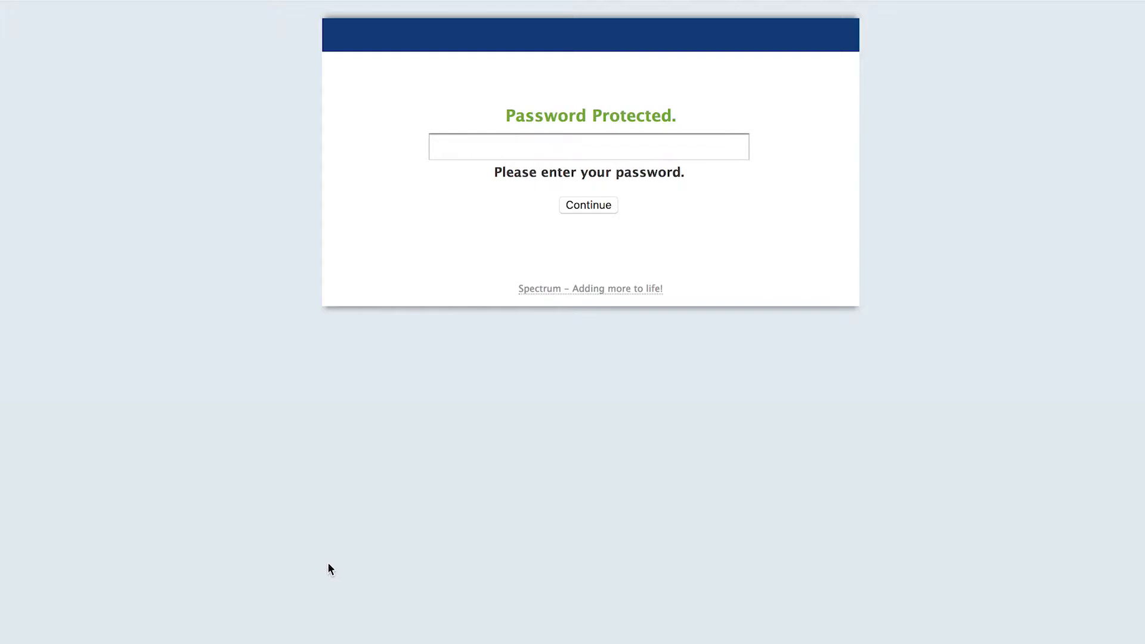
click(585, 147)
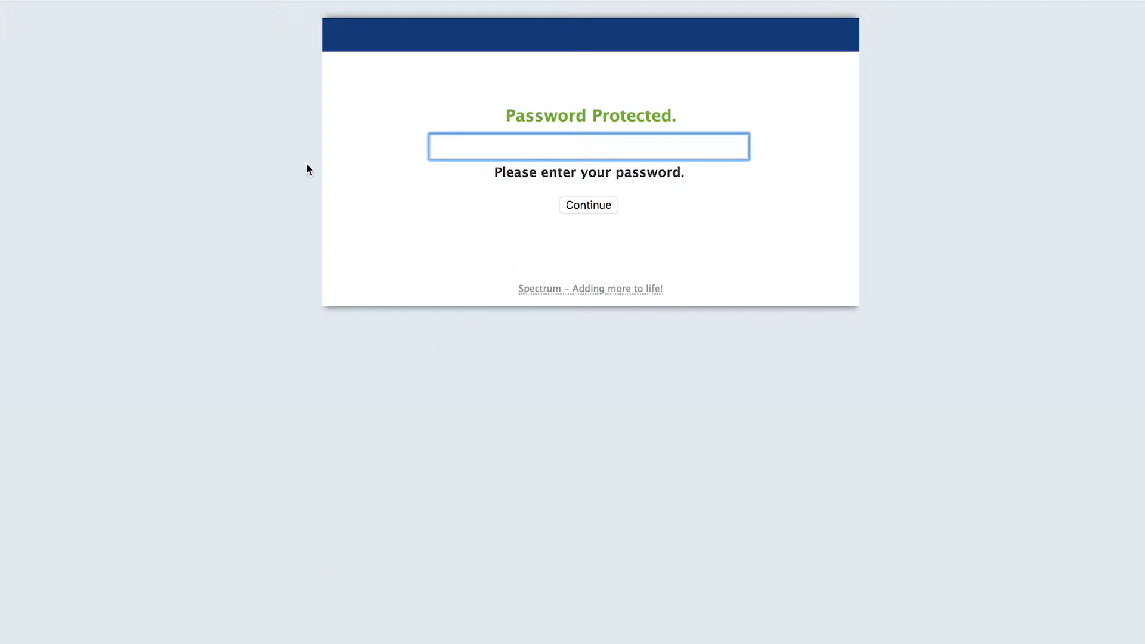
text(••••••)
key(Return)
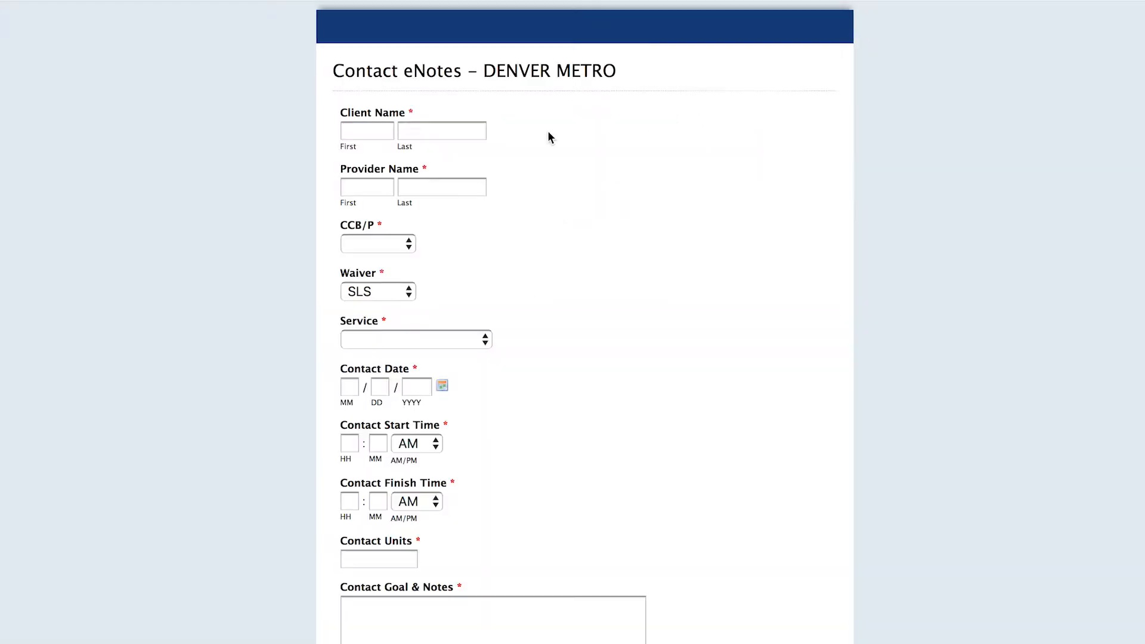
Fill in the client's first and last name and the provider's first and last name
click(386, 132)
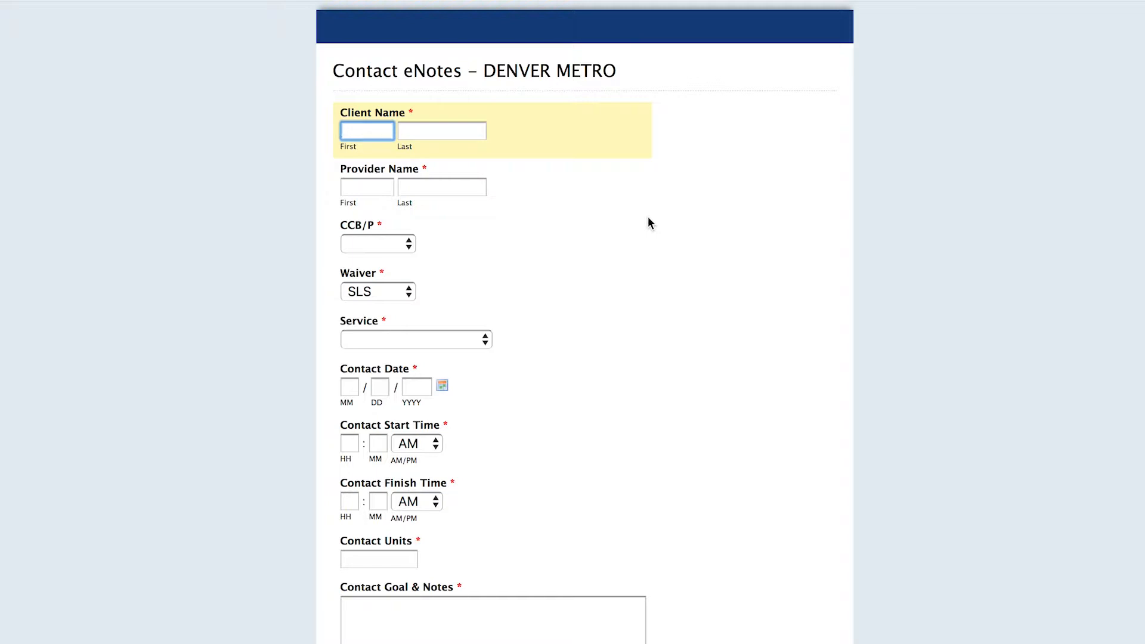
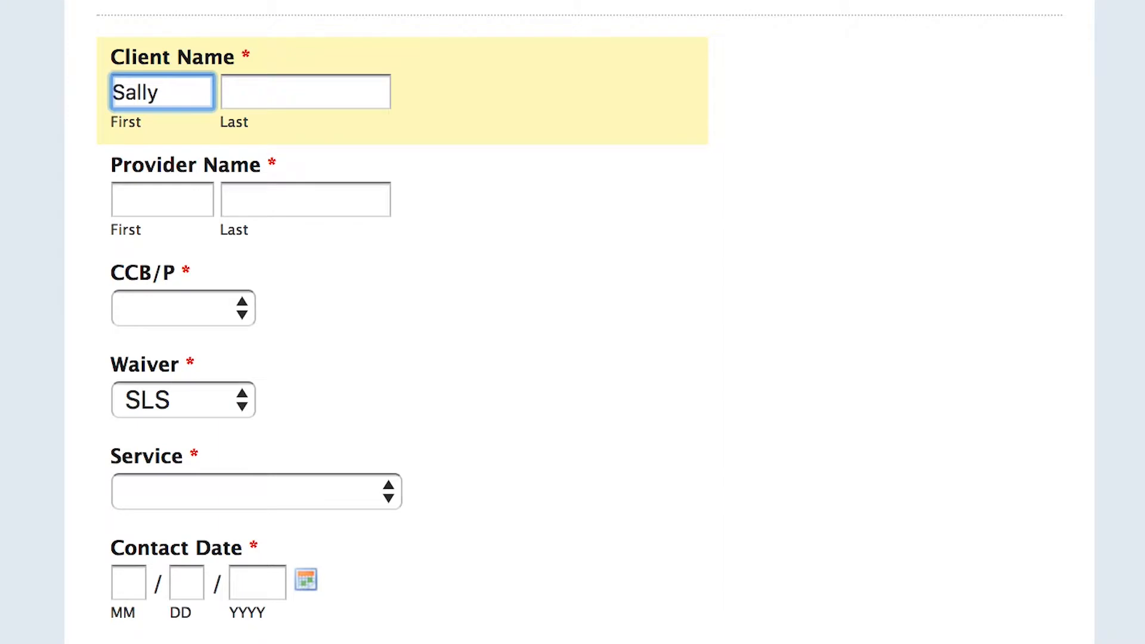
key(Tab)
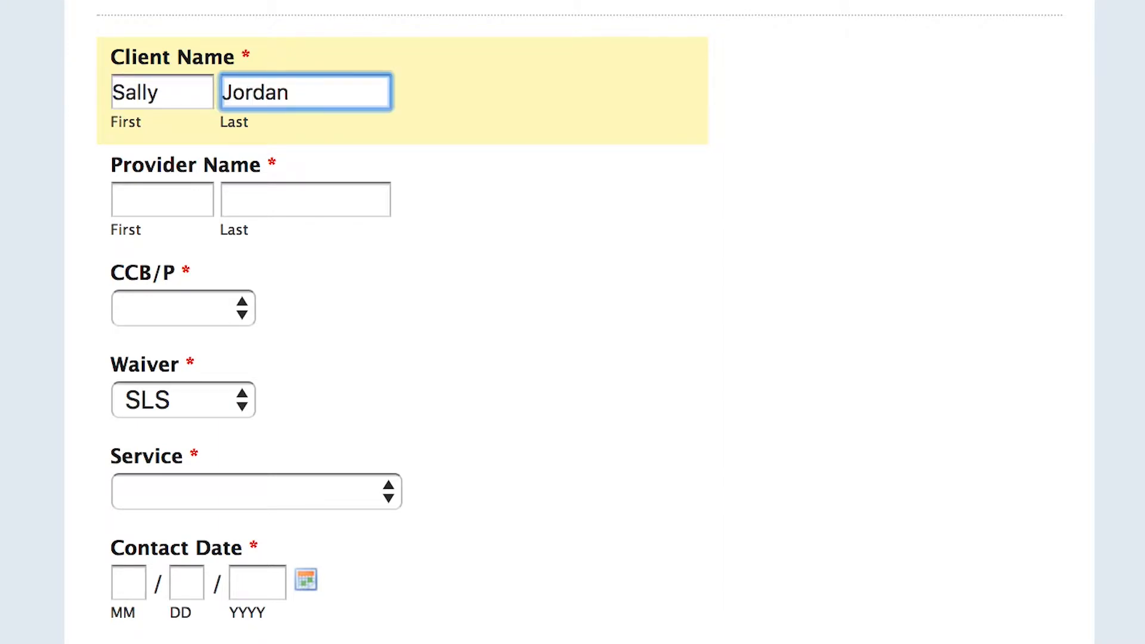
key(Tab)
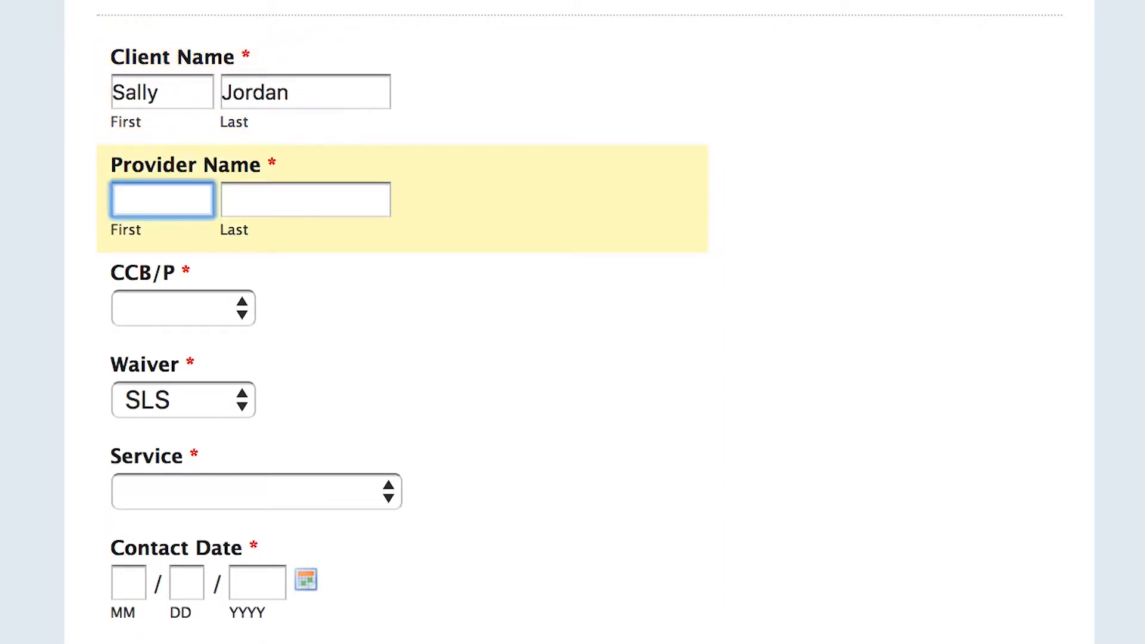
key(Tab)
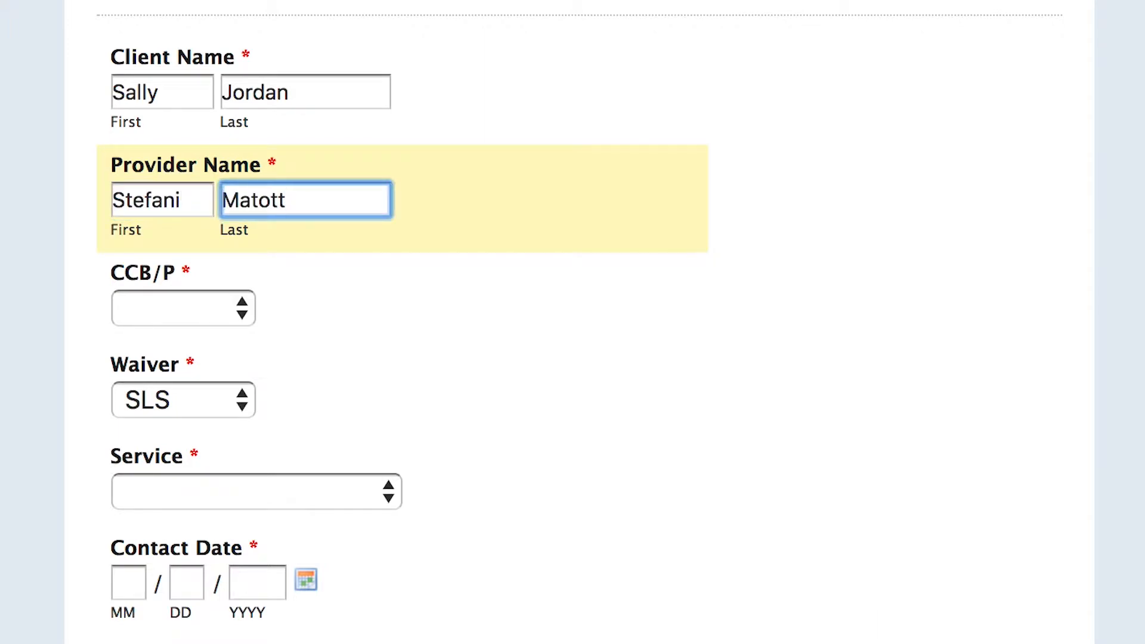
Set CCB/P to DDRC, the waiver to DD and the service to Day Hab - Community
click(245, 309)
click(234, 345)
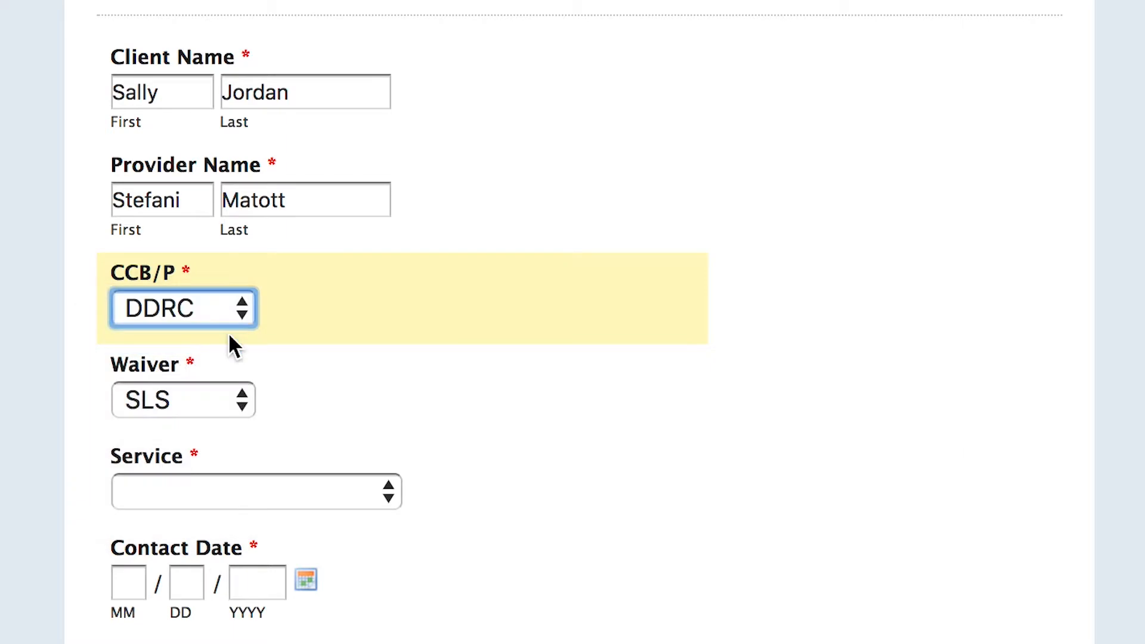
click(234, 411)
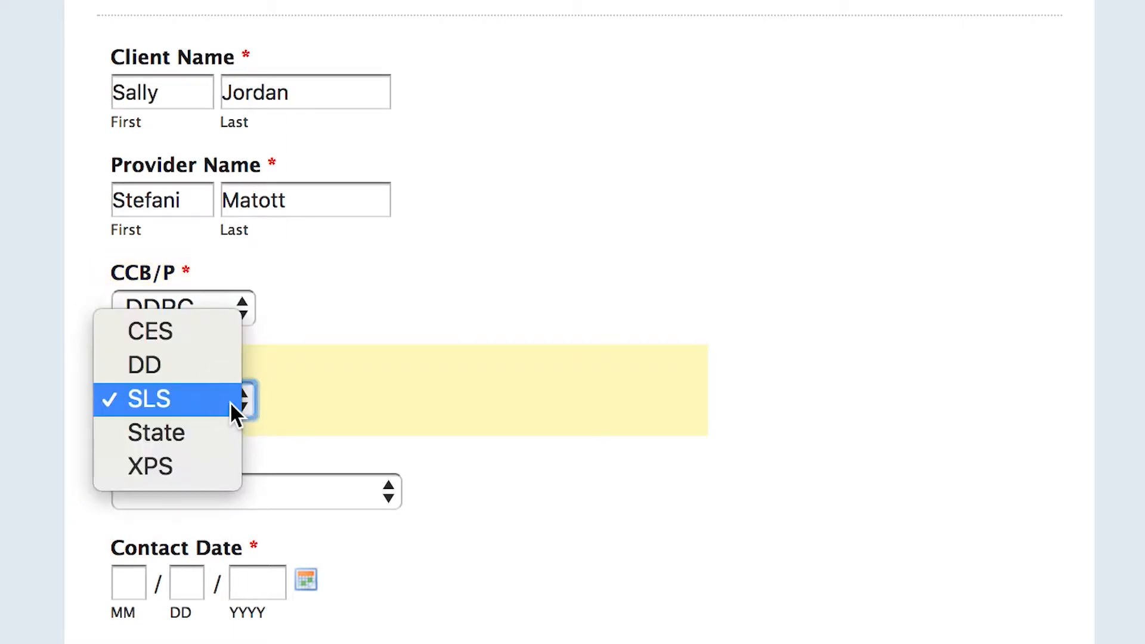
click(218, 370)
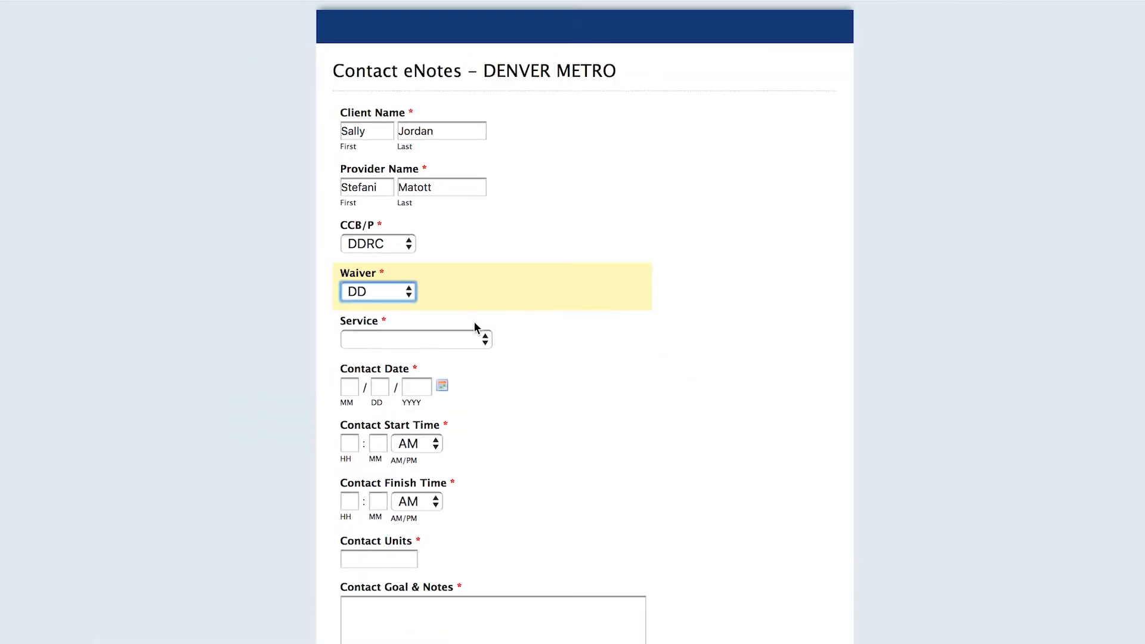
click(387, 492)
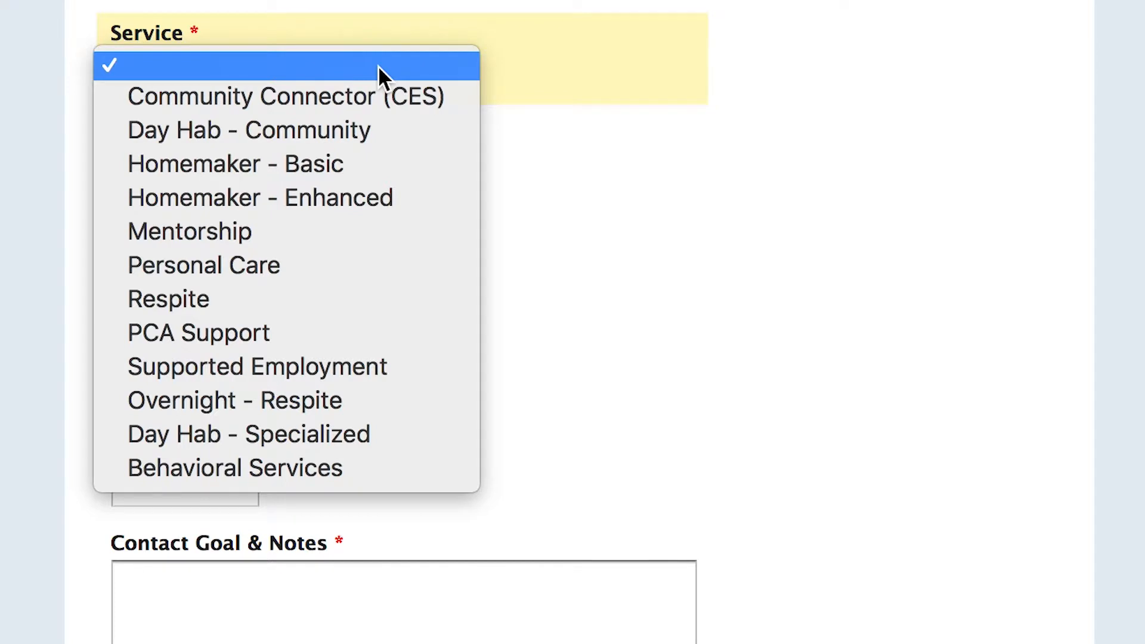
click(375, 130)
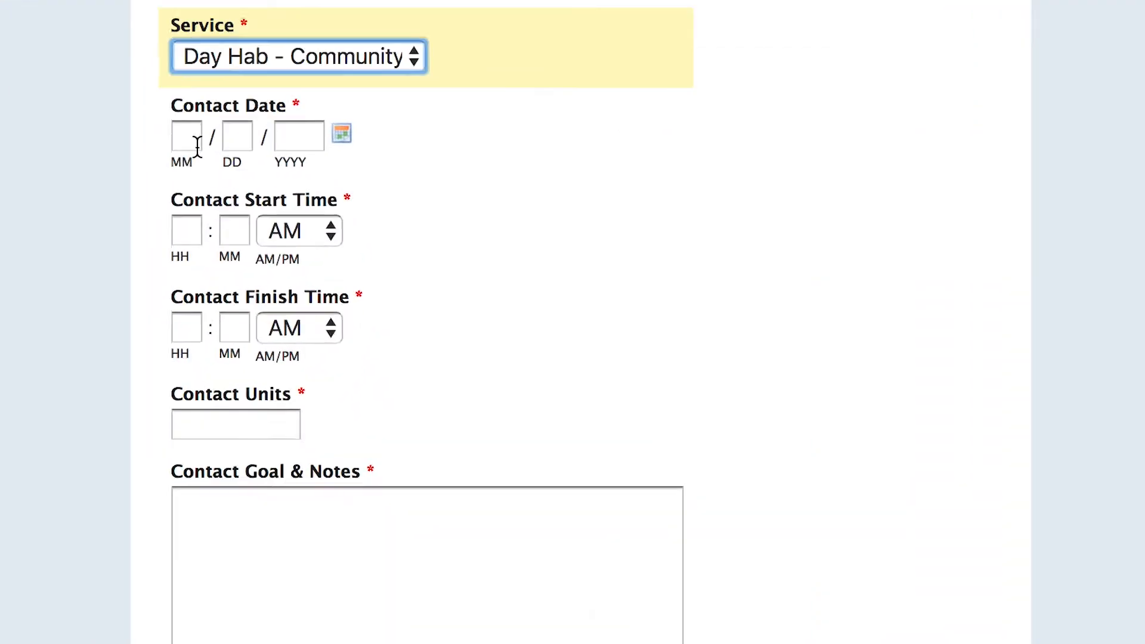
Enter 03/29/2018 as the contact date and 12:00 PM as the contact start time
click(350, 387)
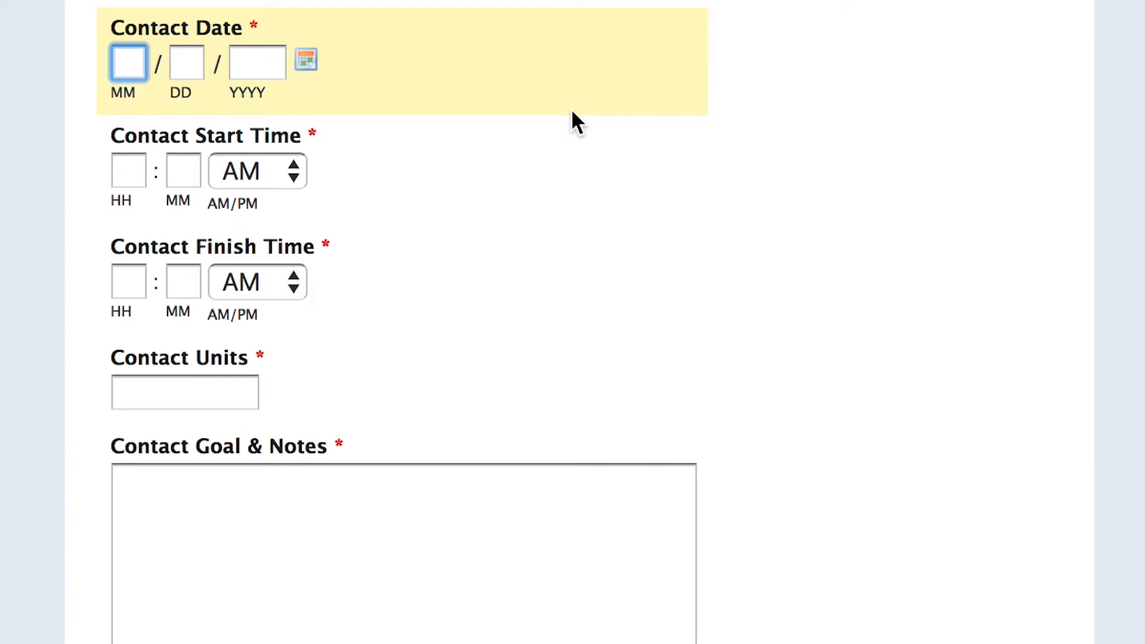
text(03292018)
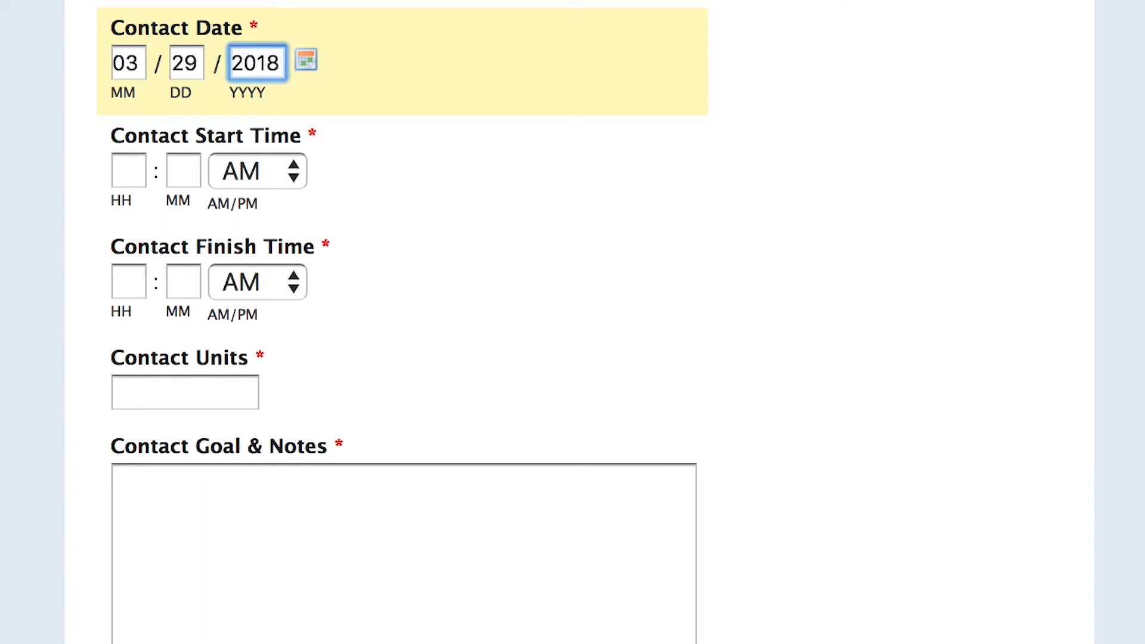
key(Tab)
text(1200)
key(Tab)
click(299, 173)
click(291, 199)
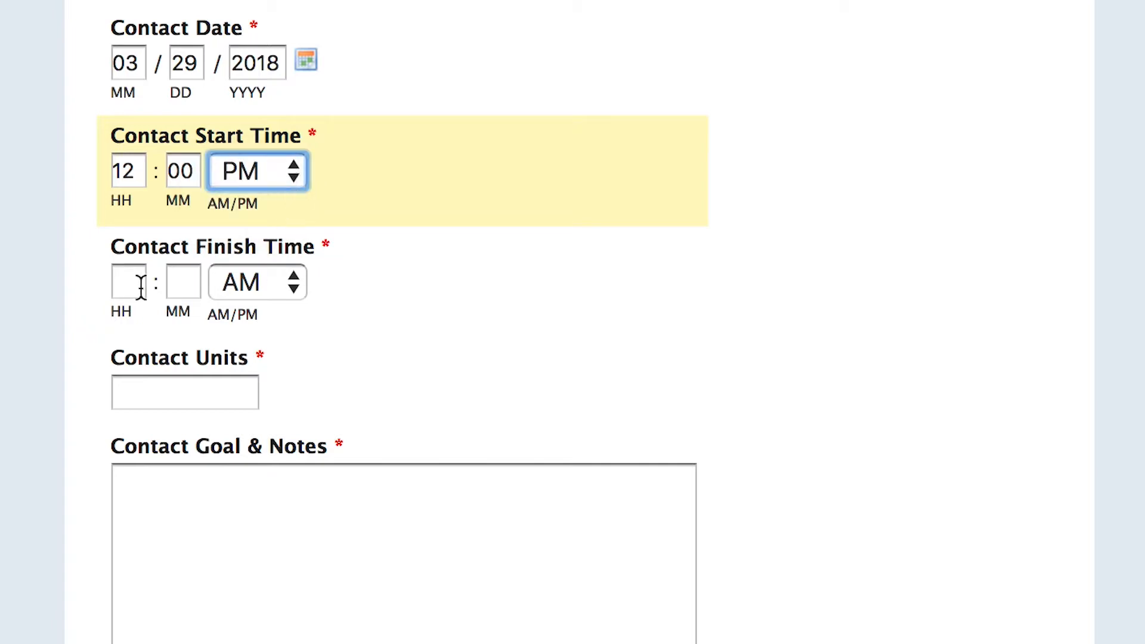
Set the contact finish time to 01:00 PM and enter 4 contact units
click(141, 286)
text(010)
text(0)
key(Tab)
click(260, 285)
click(255, 308)
scroll(288, 334, down, 3)
click(222, 189)
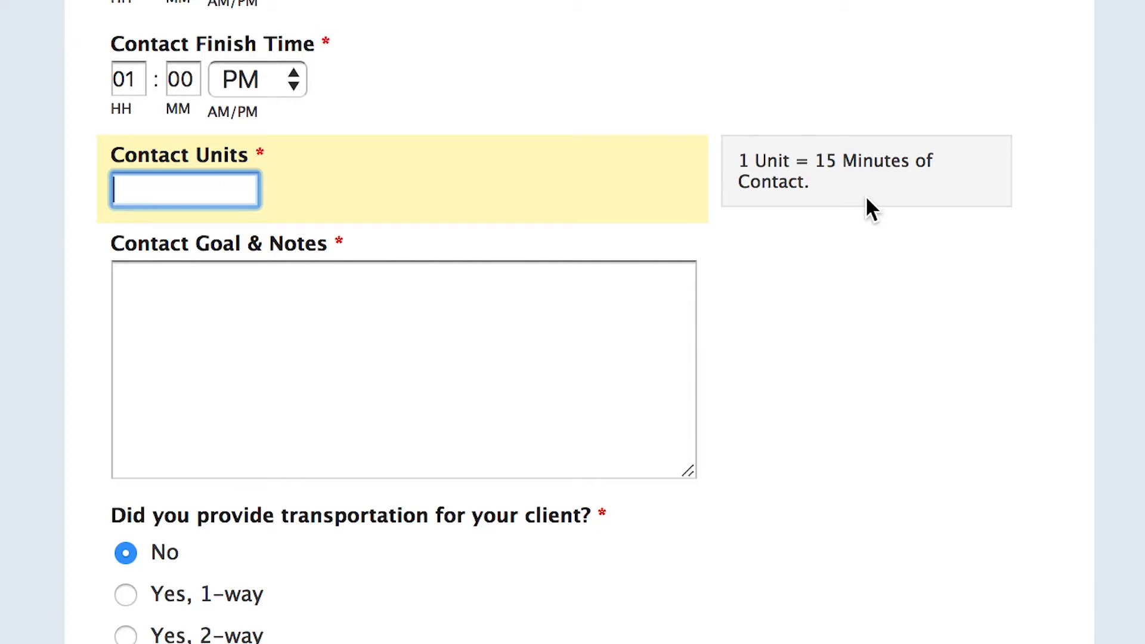
text(4)
Write the contact note: home pickup, drive to the YMCA, basketball with peers, discussing favorite March Madness Tournament teams with gym members, and the drive home
click(207, 291)
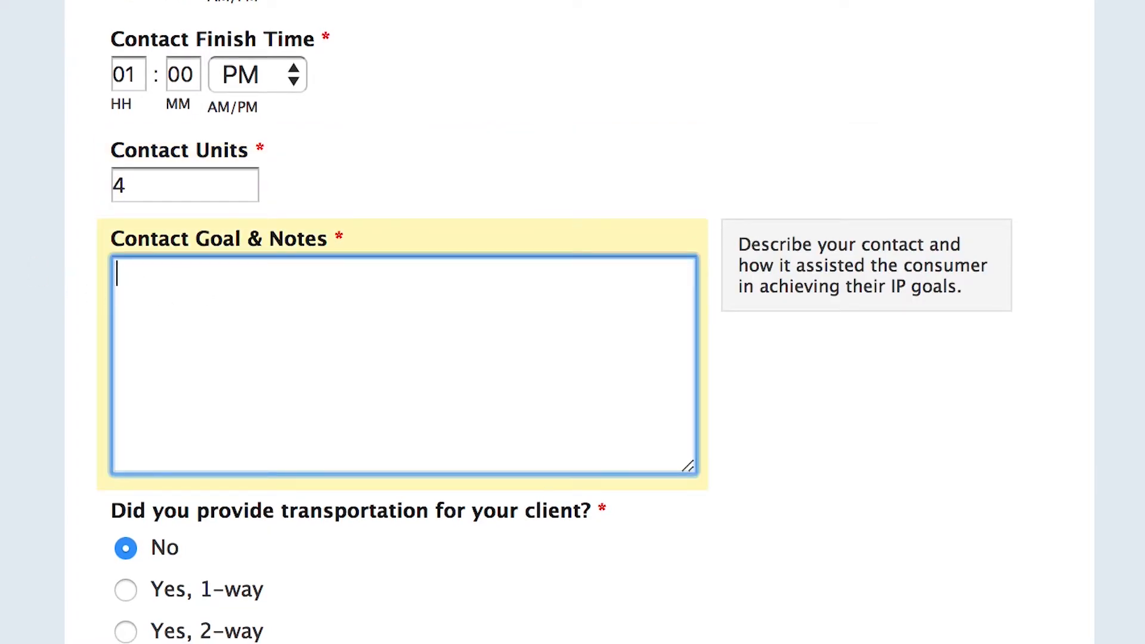
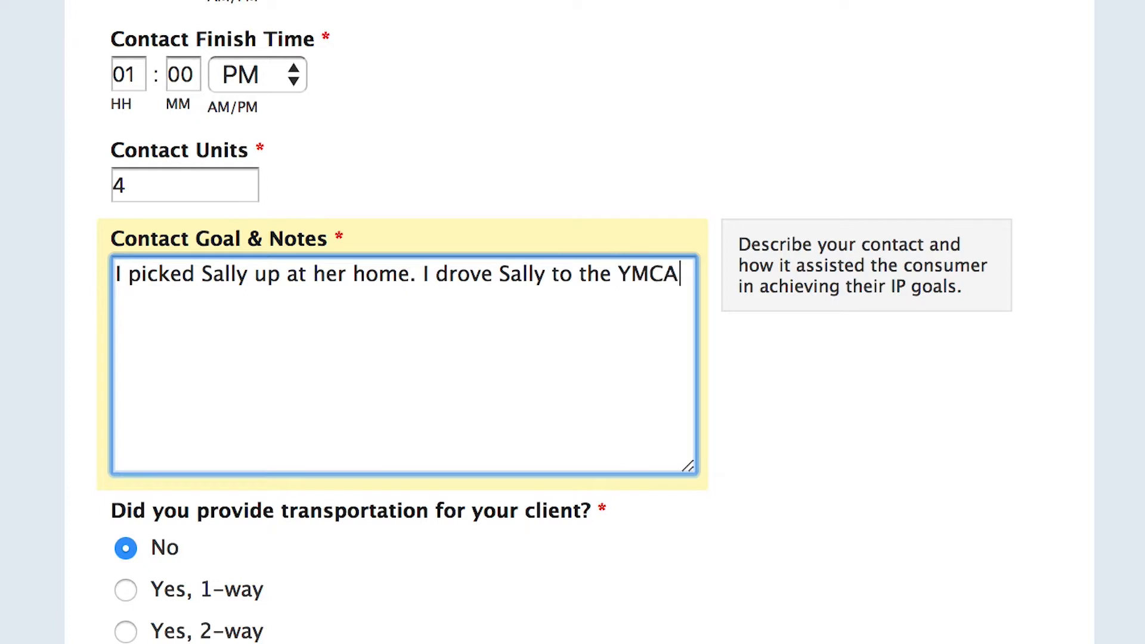
text( where she played basketball with peers. She also socialized with other gym members by discussing their)
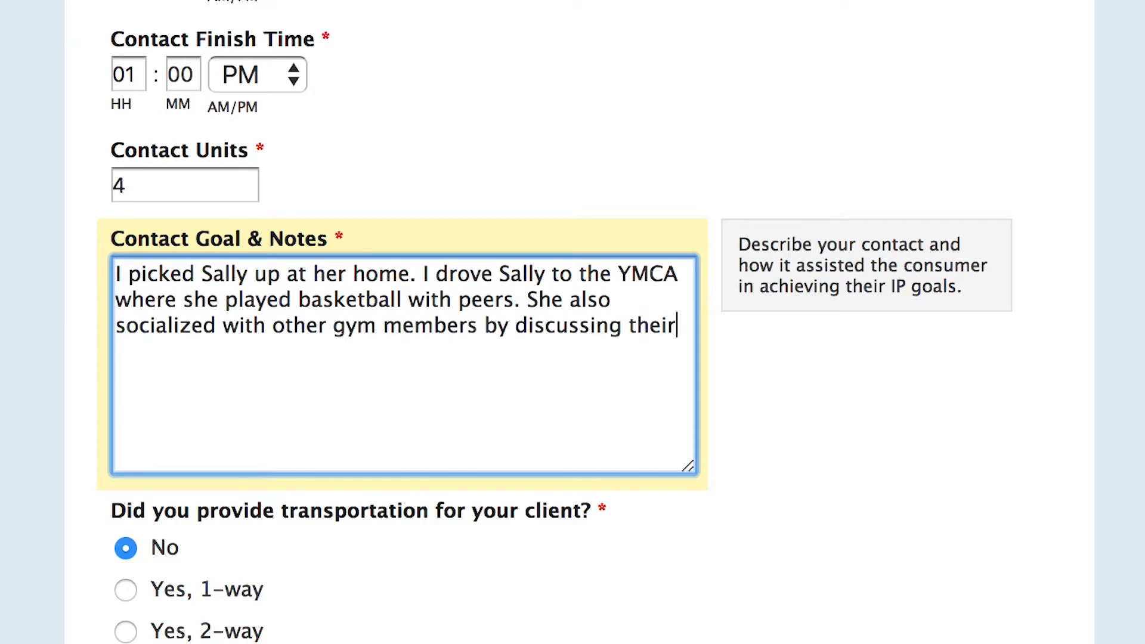
text( favorite teams for the March M)
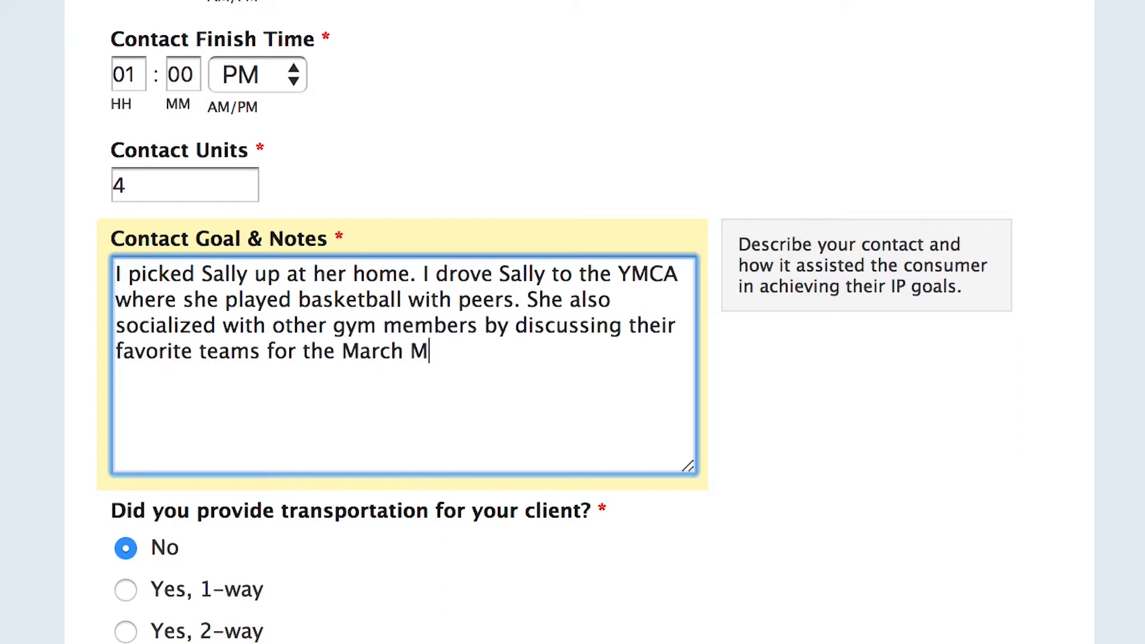
text(adness Tournament. After, )
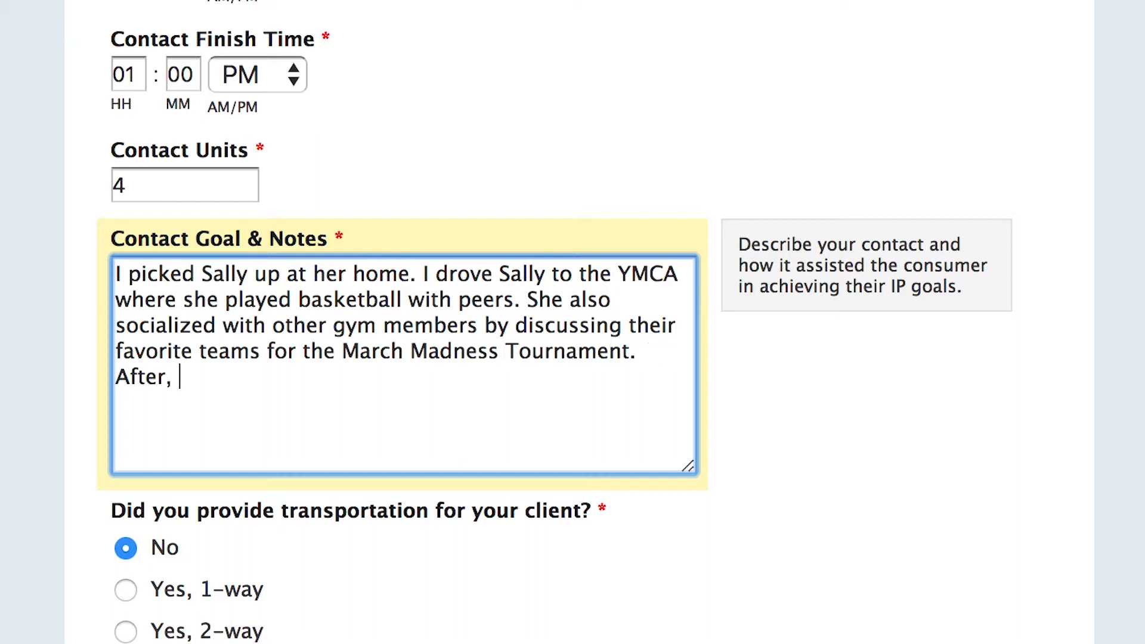
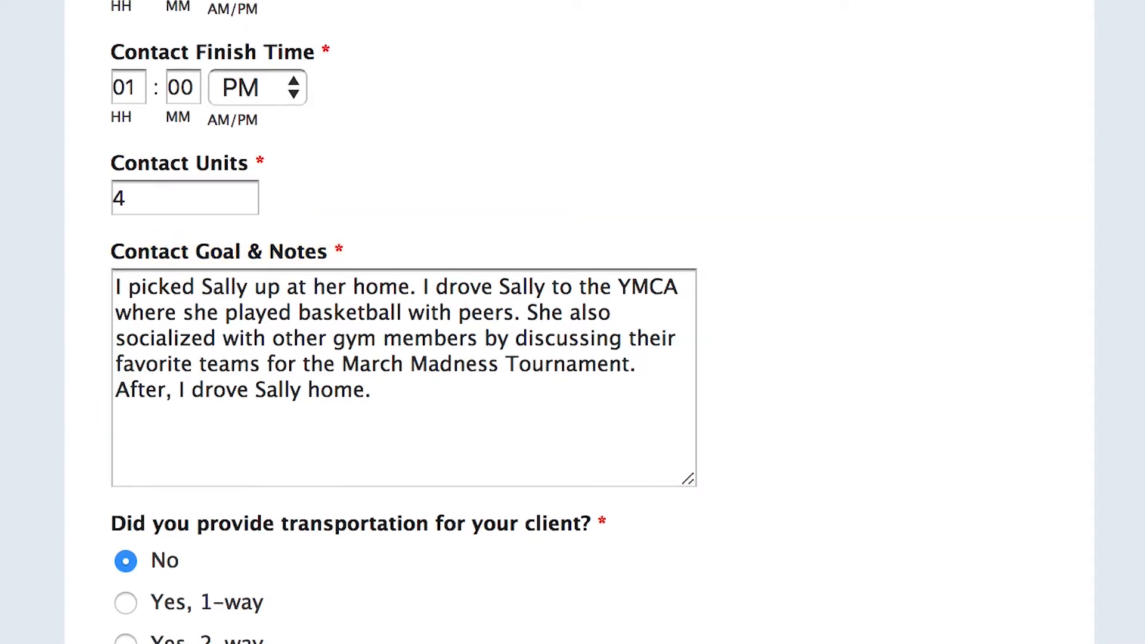
Answer the client transportation question with "Yes, 2-way" and fill in the provider's email address
scroll(580, 322, down, 5)
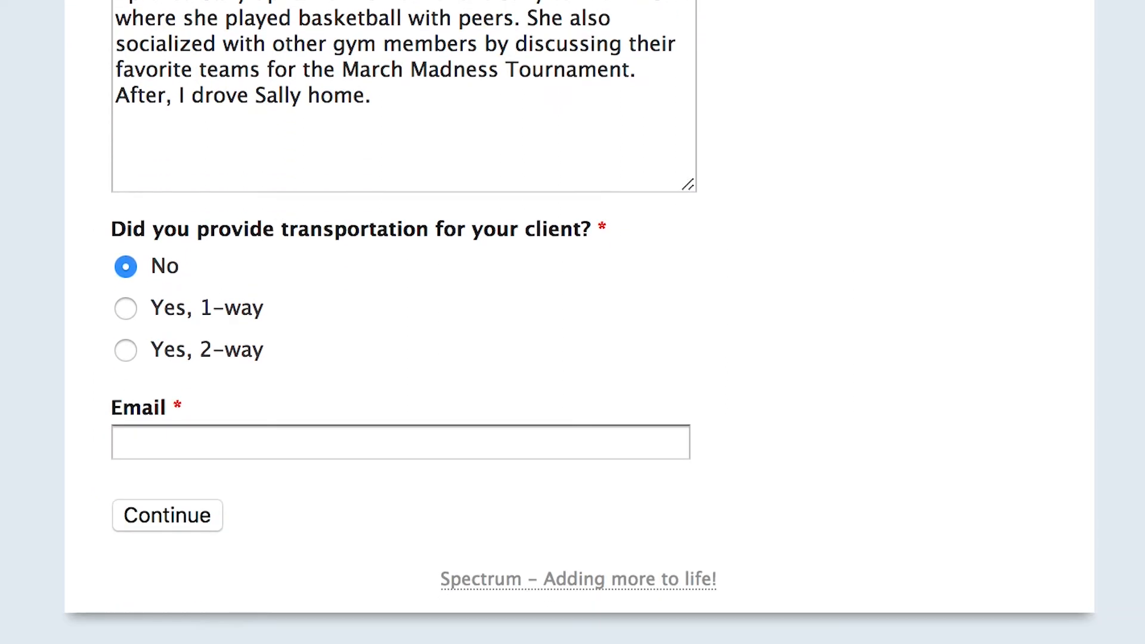
mouse_move(211, 379)
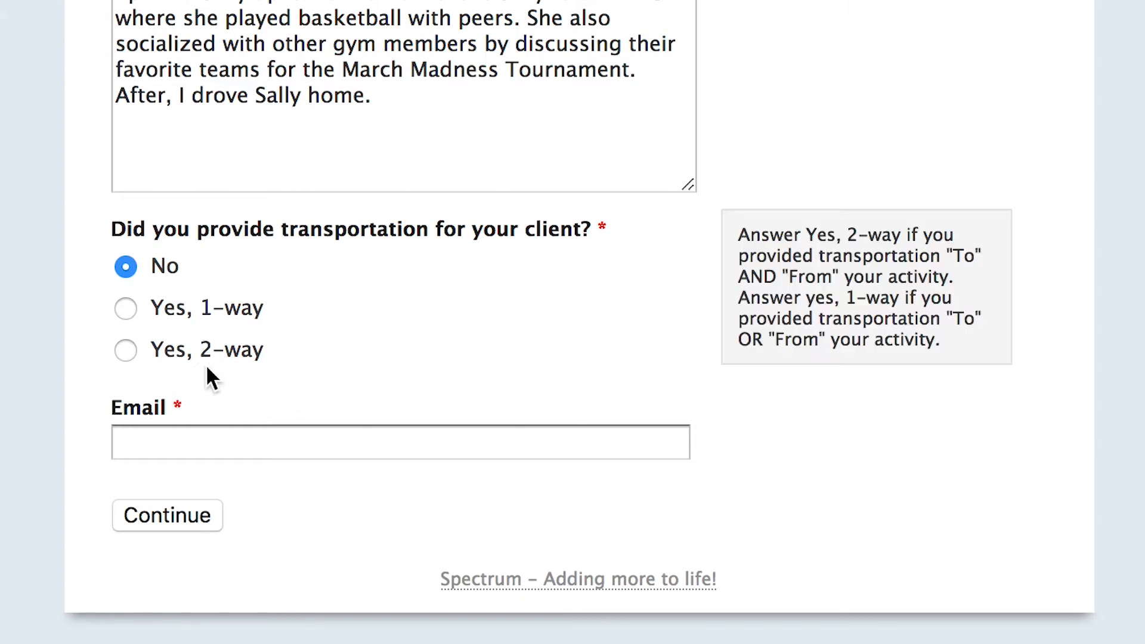
click(127, 352)
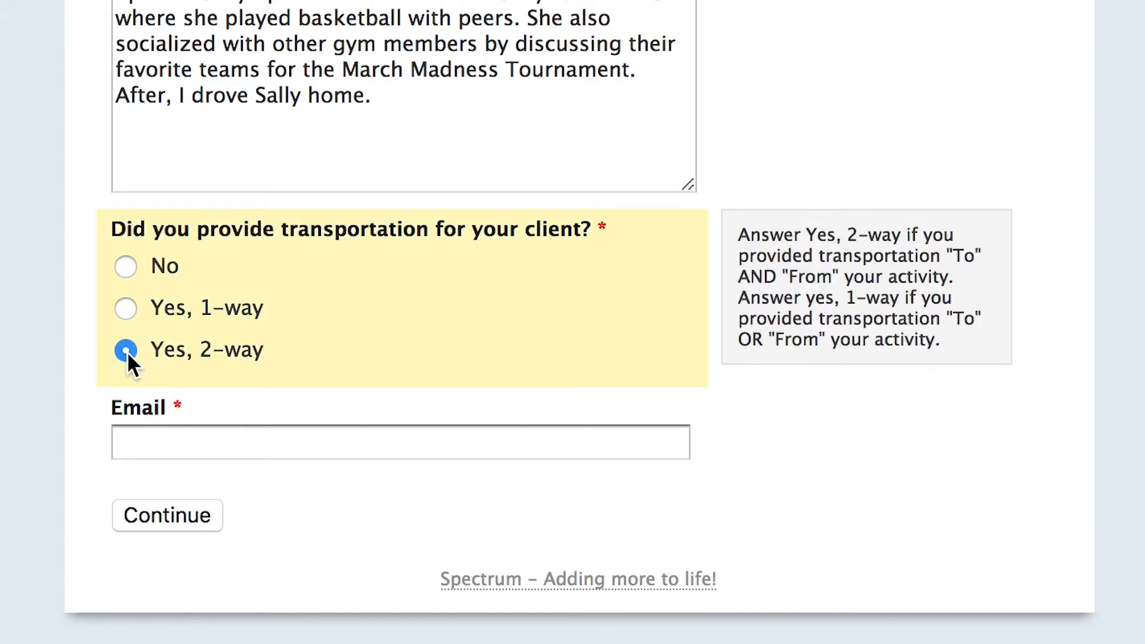
click(176, 437)
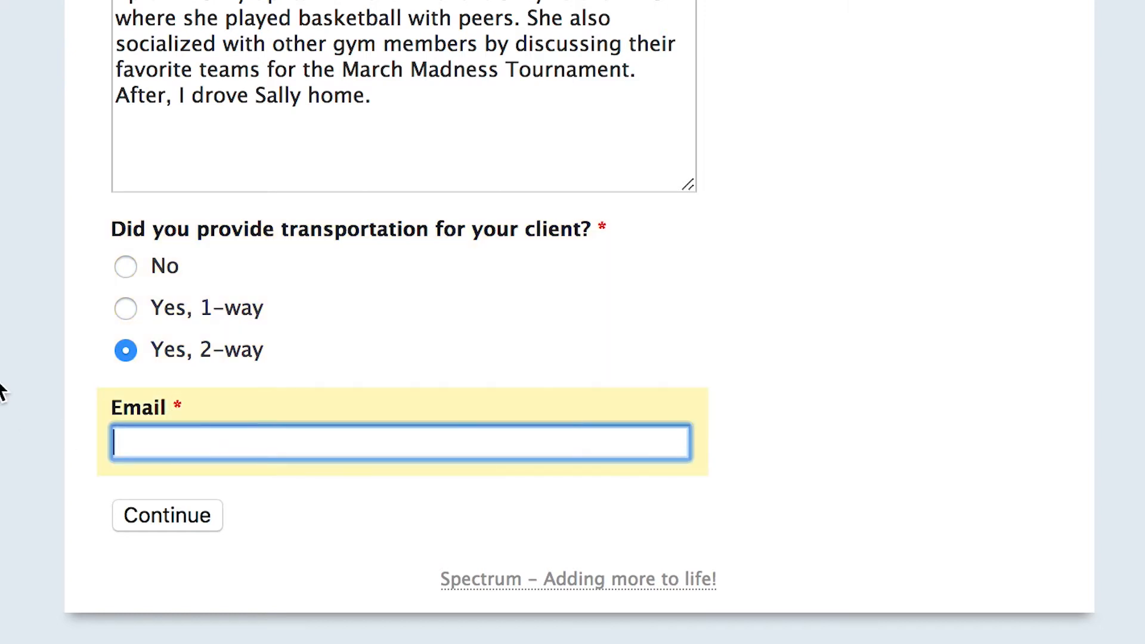
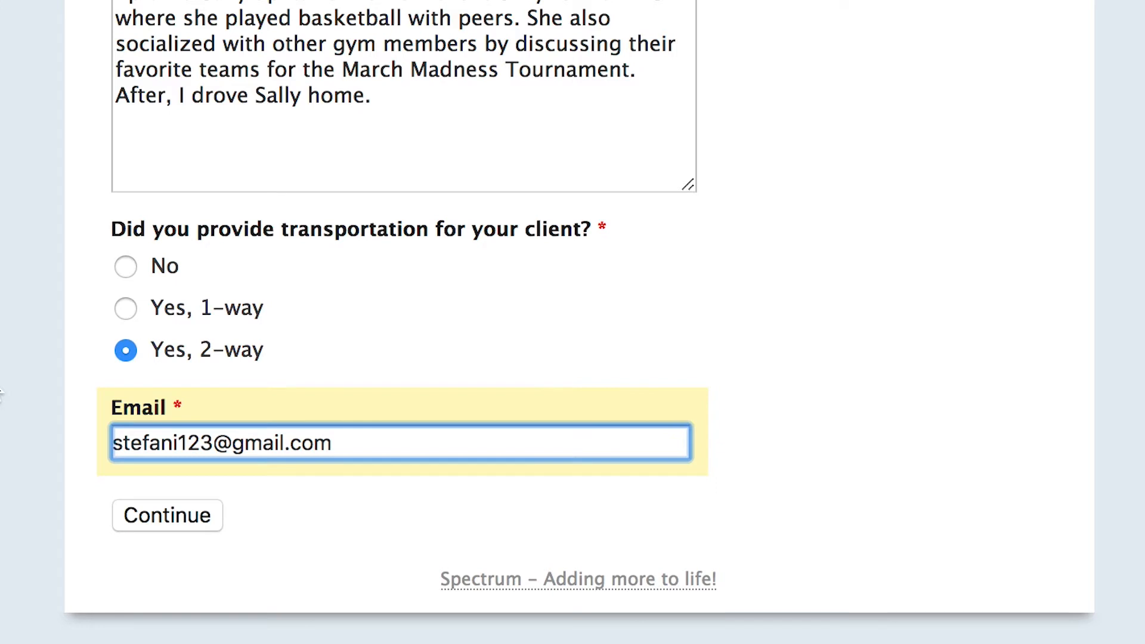
Continue to the entry review, submit the contact note and finish without adding another note
click(157, 516)
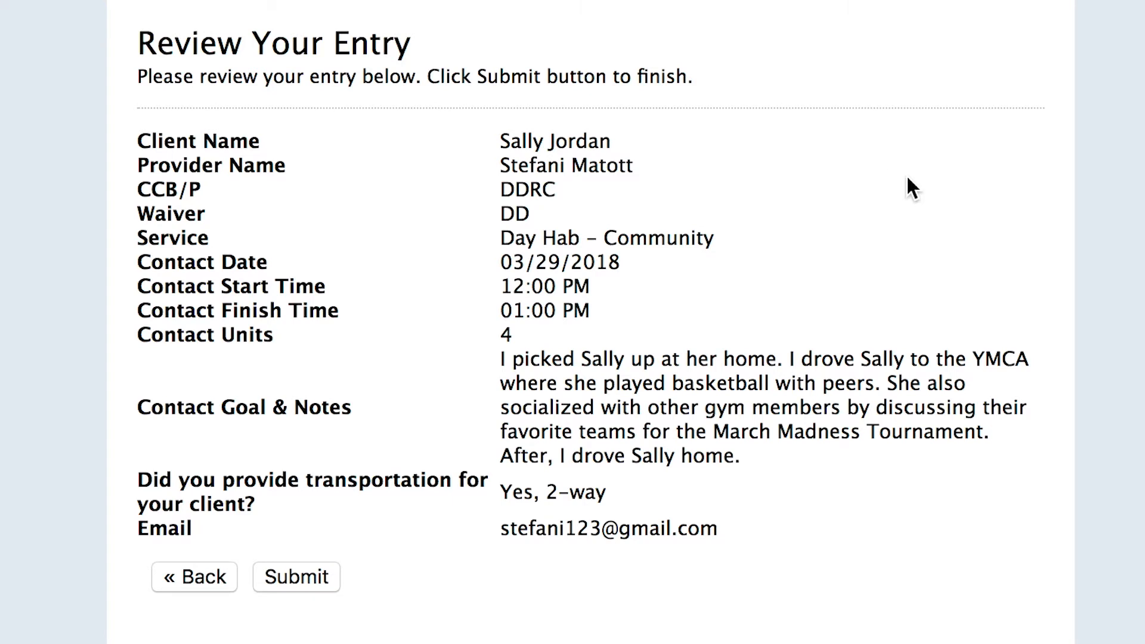
click(299, 579)
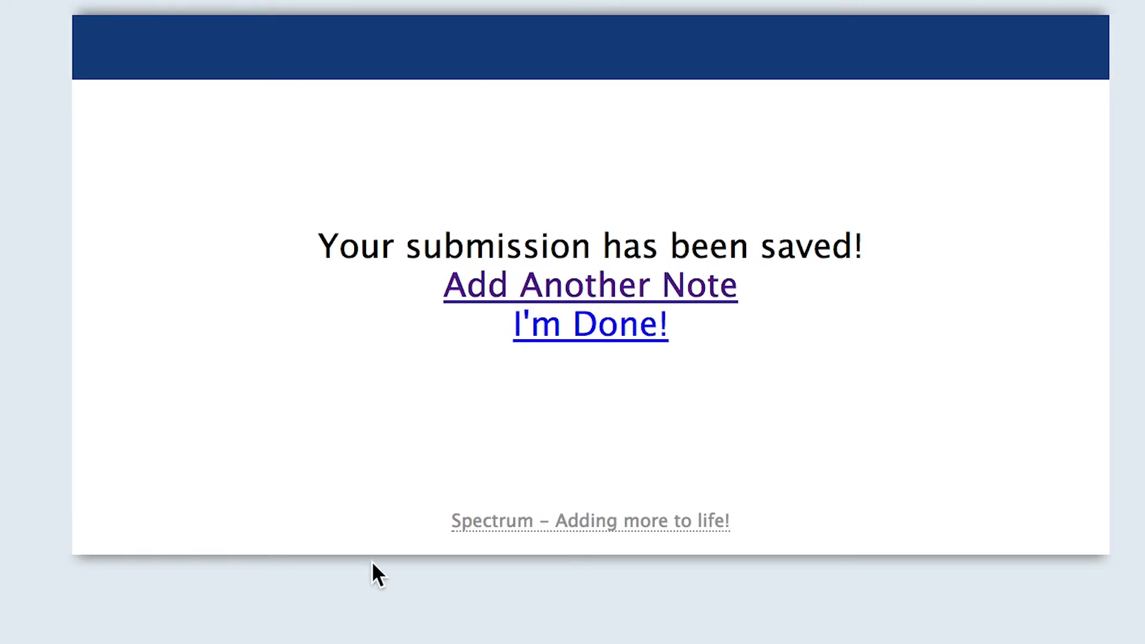
click(569, 334)
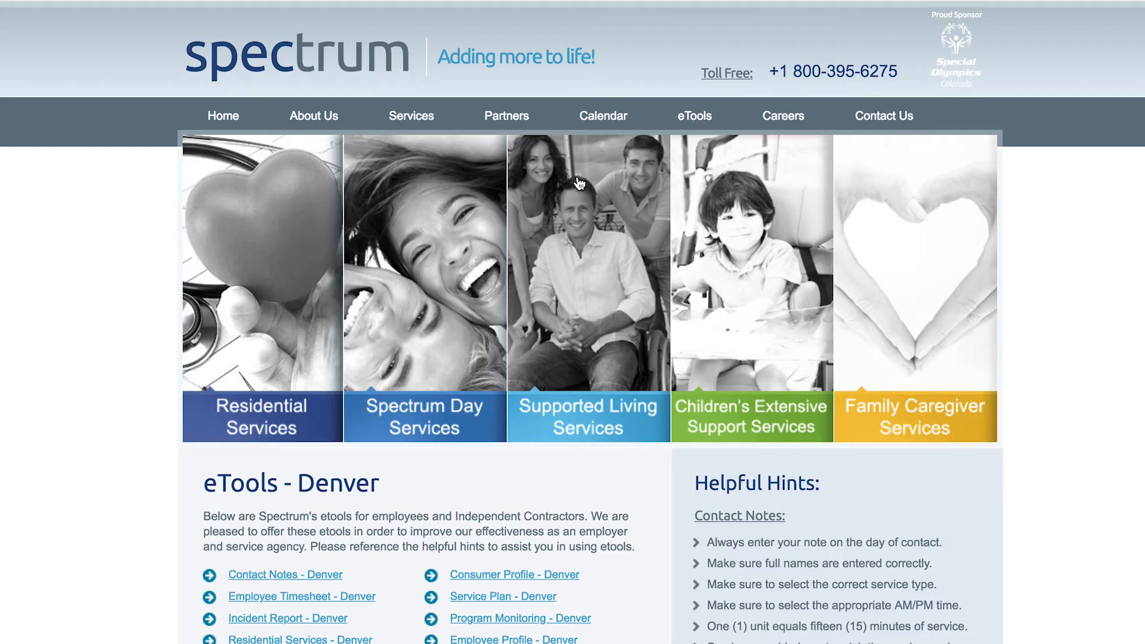